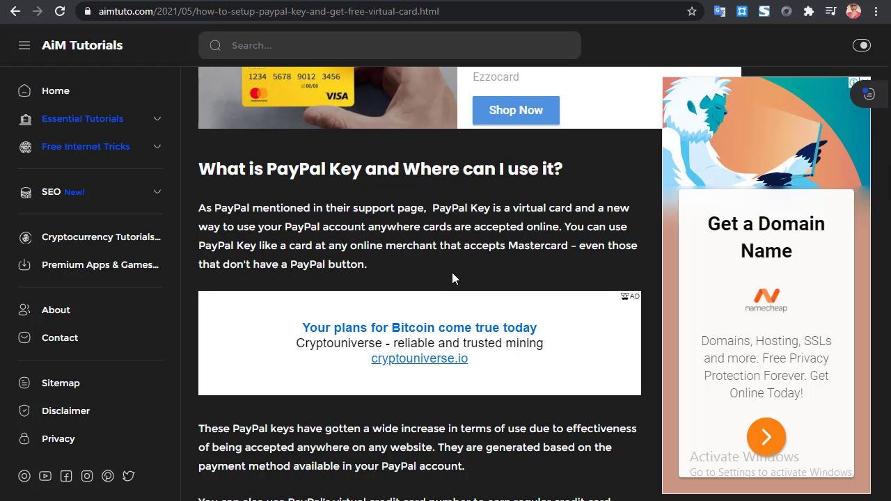
- Scroll past Similar Articles and the how-it-works steps to the Note 1 and Note 2 fee boxes
scroll(452, 274, "down", 2)
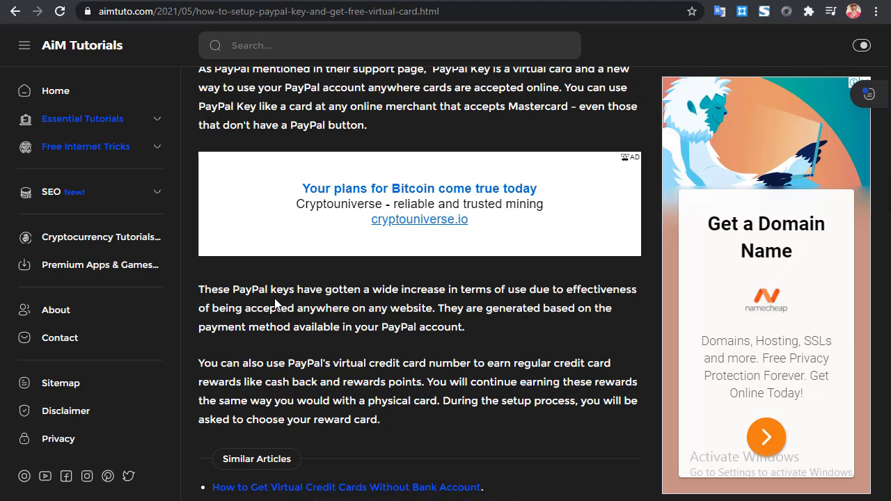
scroll(278, 306, "down", 4)
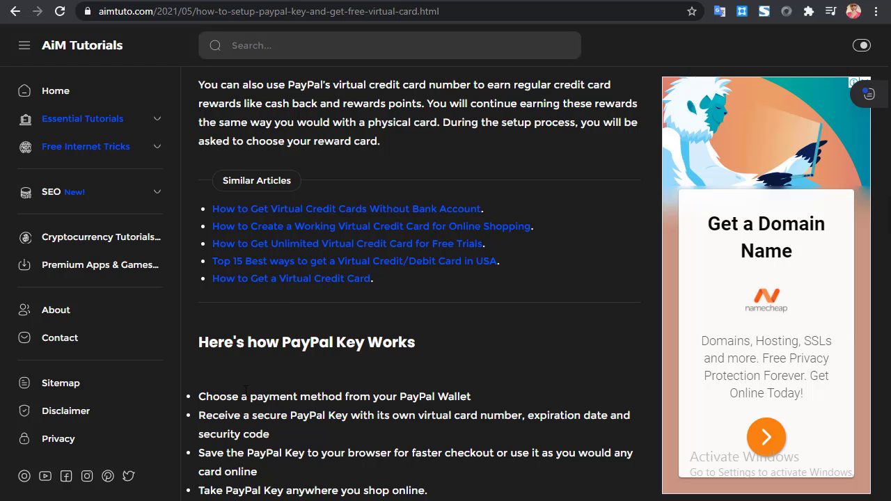
scroll(266, 363, "down", 1)
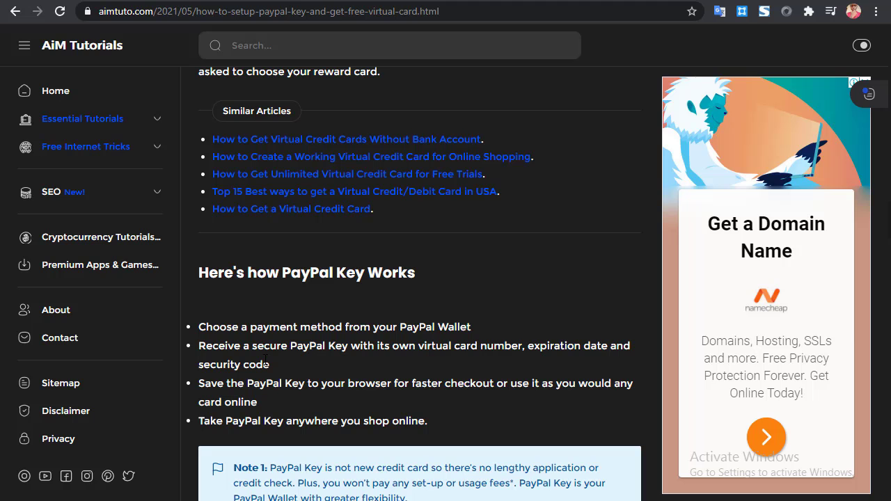
scroll(264, 360, "down", 6)
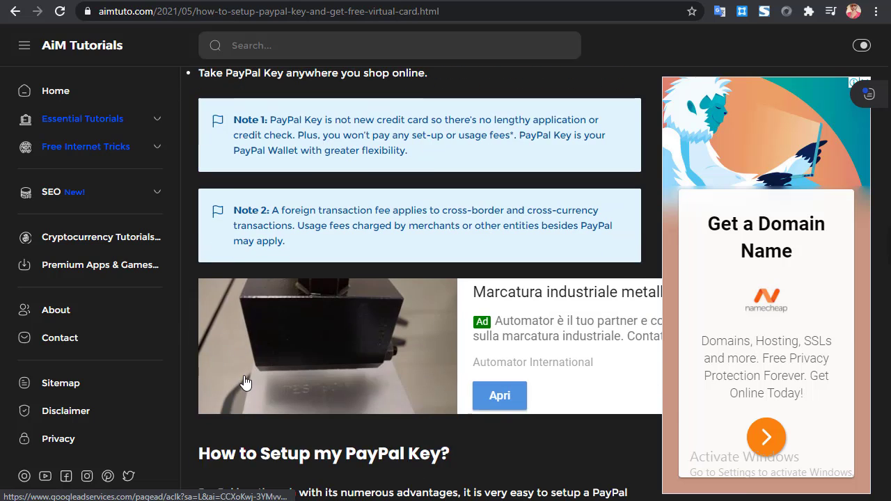
- Scroll down to the article's 'How to Setup my PayPal Key?' section
scroll(247, 367, "down", 4)
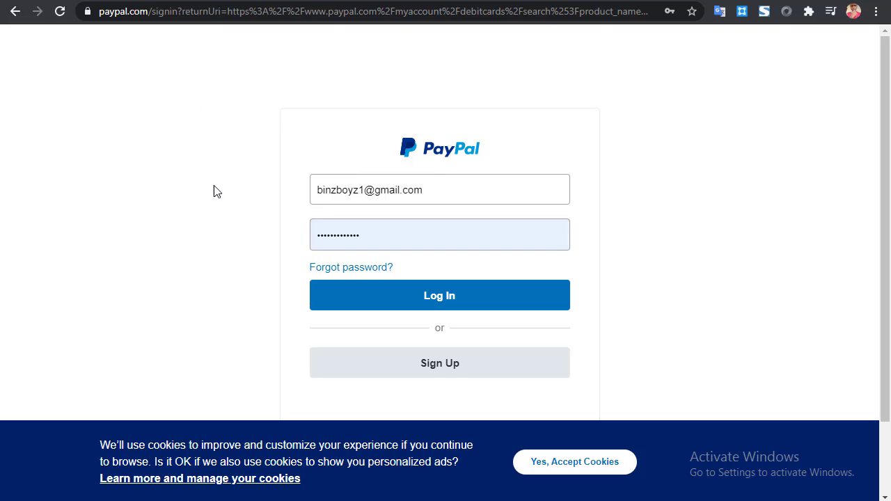
- Highlight the paypal.com domain in the address bar, then return to the password field
left_click_drag(149, 11, 96, 11)
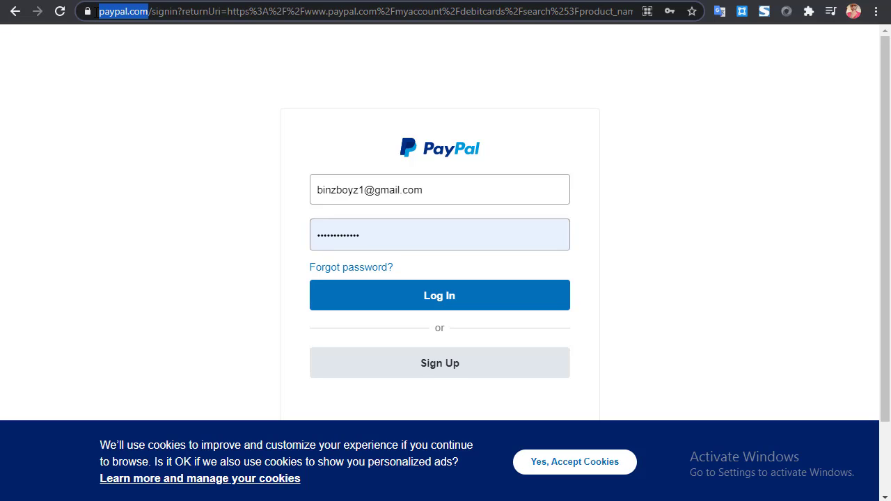
left_click(89, 117)
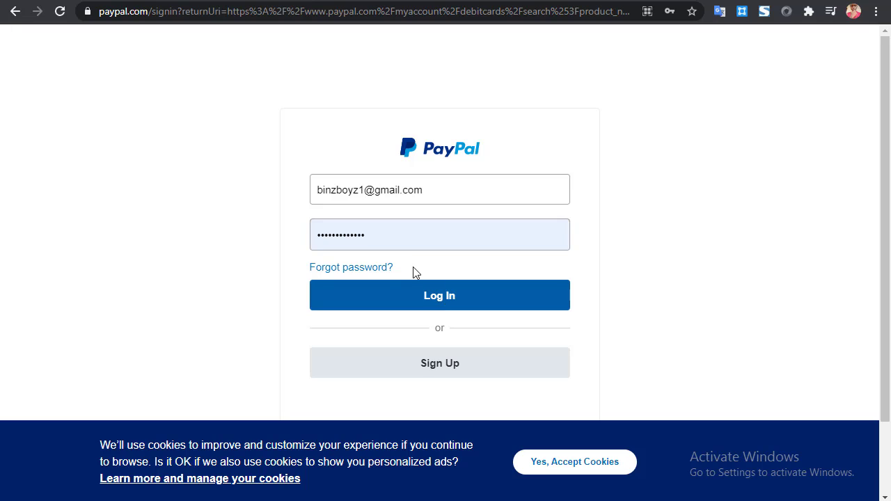
- Log in and highlight the heading 'Pay anywhere online using your PayPal Key'
left_click(438, 298)
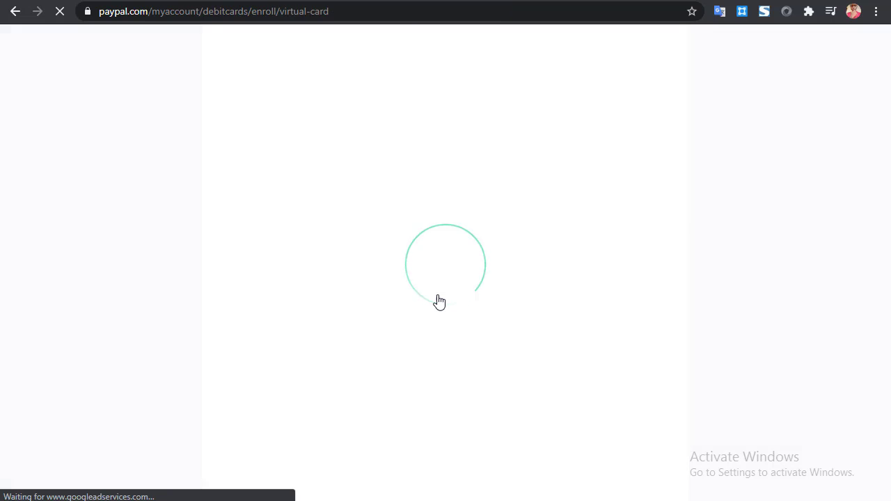
scroll(348, 209, "down", 1)
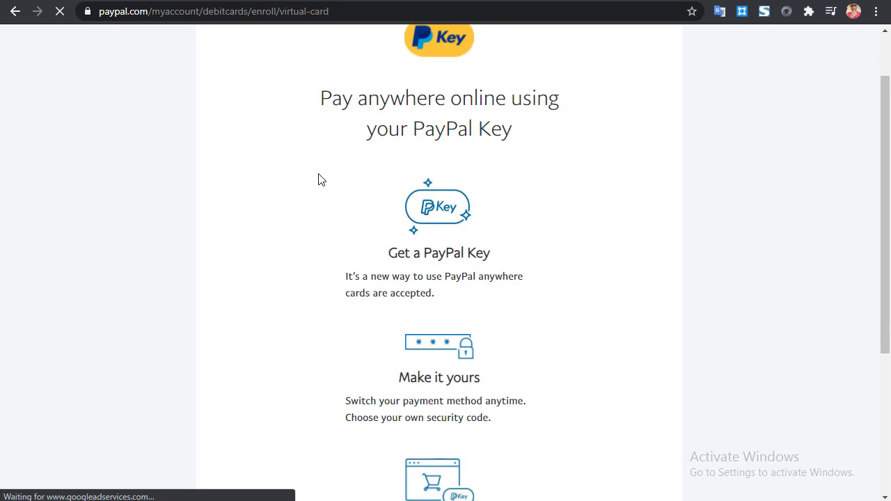
scroll(368, 130, "up", 1)
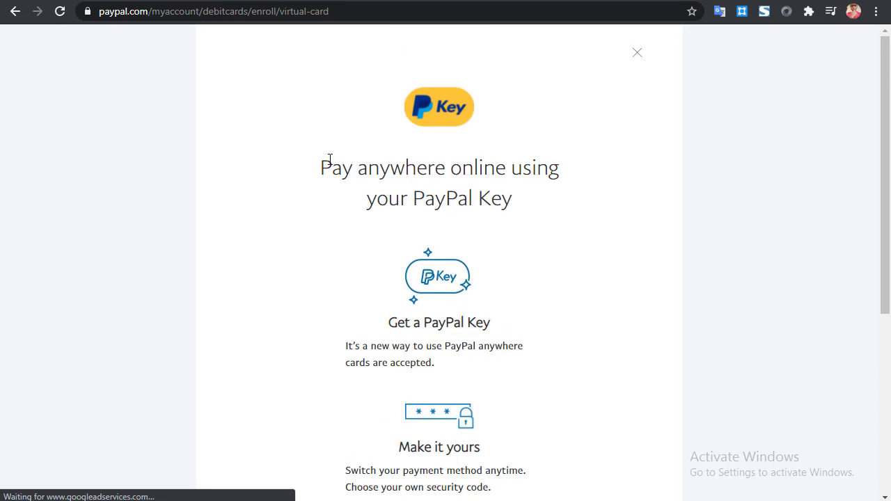
left_click_drag(325, 165, 561, 172)
left_click_drag(363, 199, 514, 201)
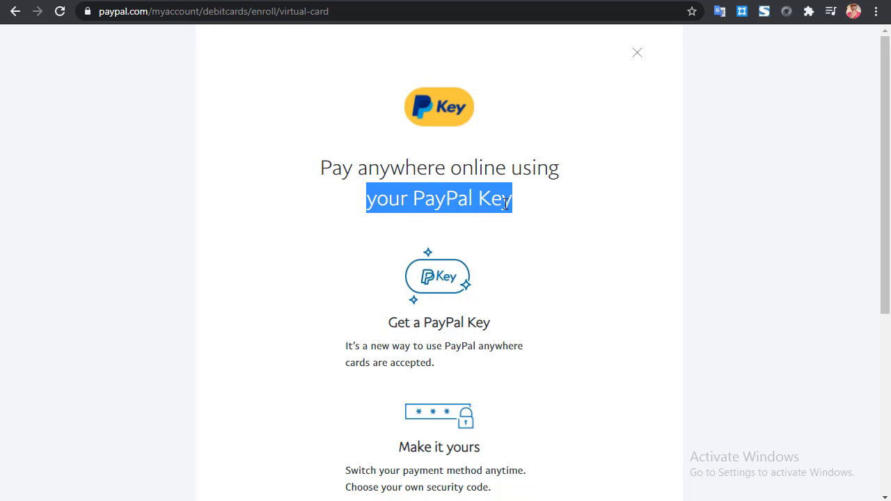
- Highlight the 'Get a PayPal Key' line, the pay-anywhere paragraph and the 'Take it anywhere' description
scroll(481, 221, "down", 2)
left_click(417, 186)
left_click_drag(388, 184, 498, 195)
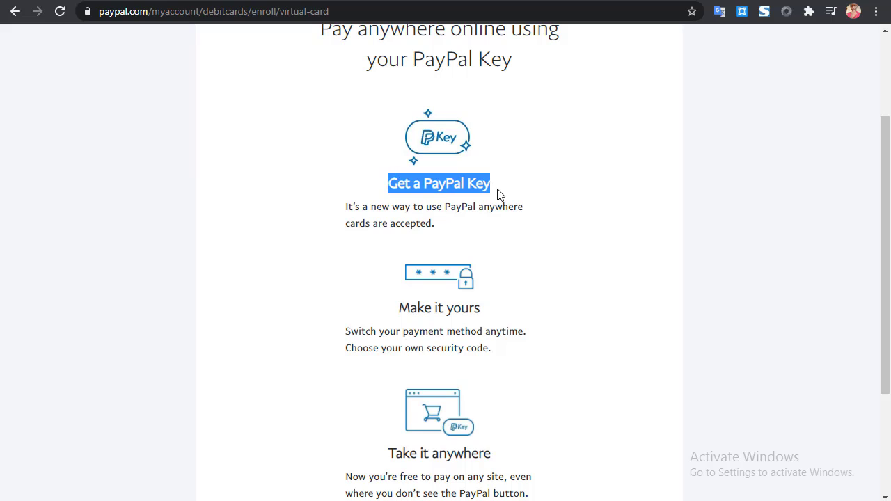
left_click(344, 209)
left_click_drag(345, 210, 454, 224)
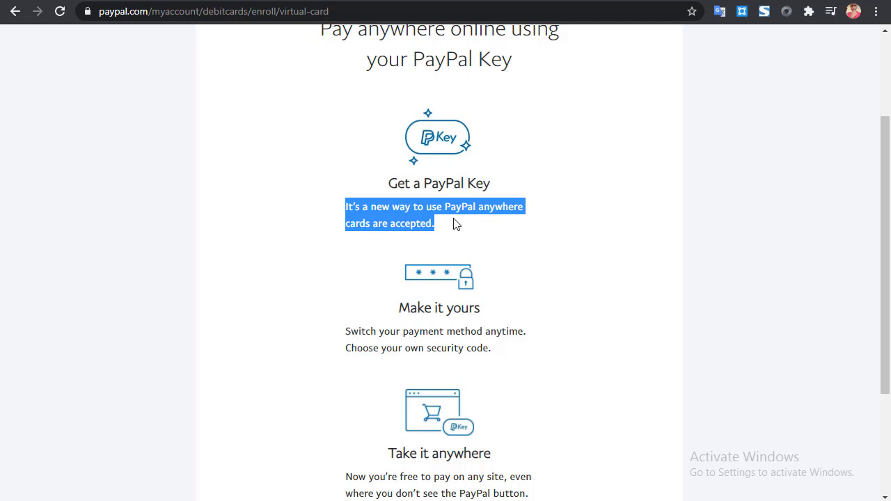
scroll(450, 224, "down", 1)
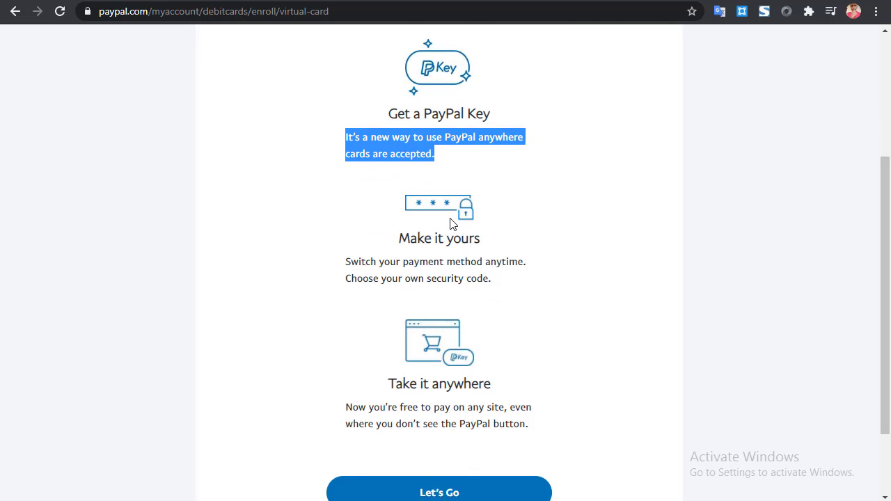
scroll(436, 259, "down", 1)
left_click(430, 240)
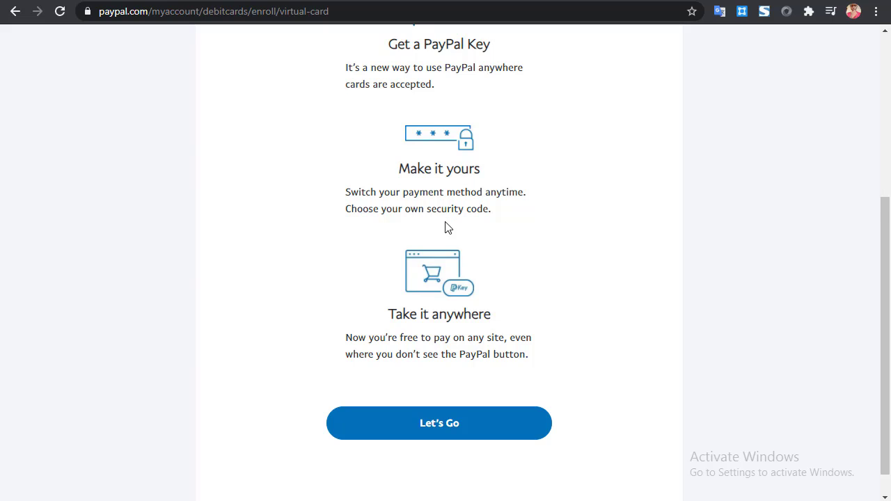
scroll(400, 255, "down", 1)
left_click_drag(344, 308, 530, 335)
left_click(529, 335)
scroll(462, 350, "up", 4)
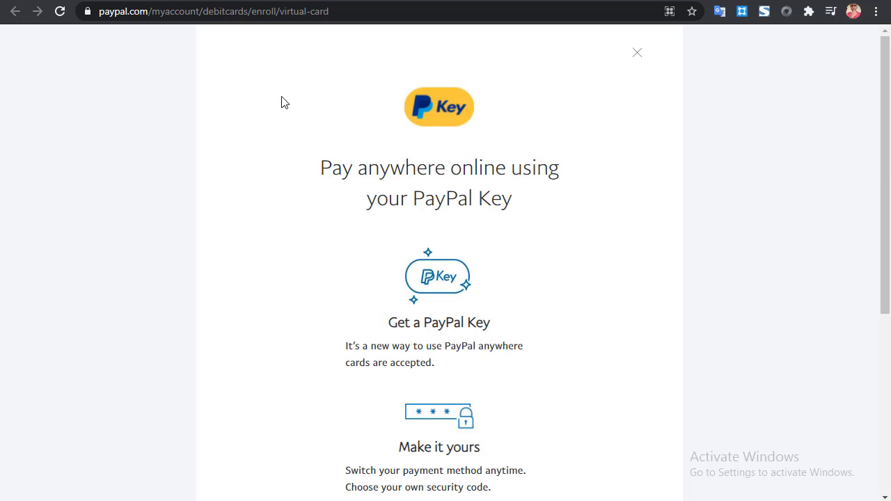
scroll(286, 110, "down", 2)
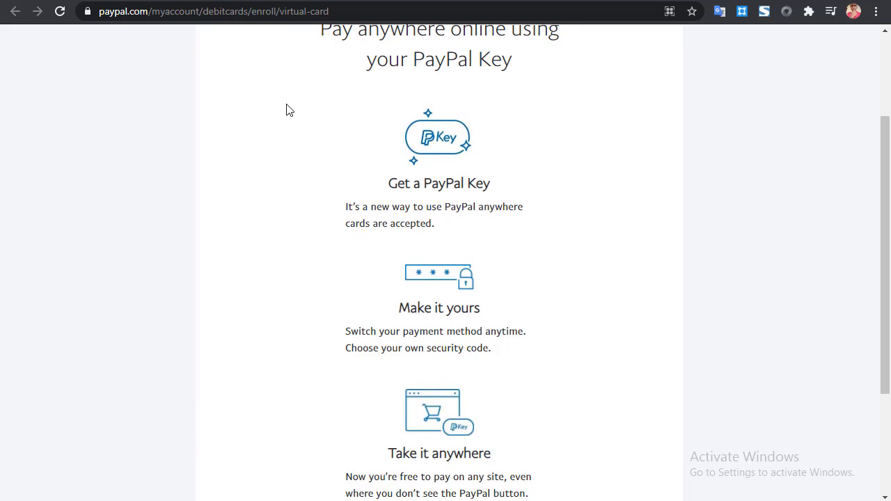
scroll(286, 110, "down", 2)
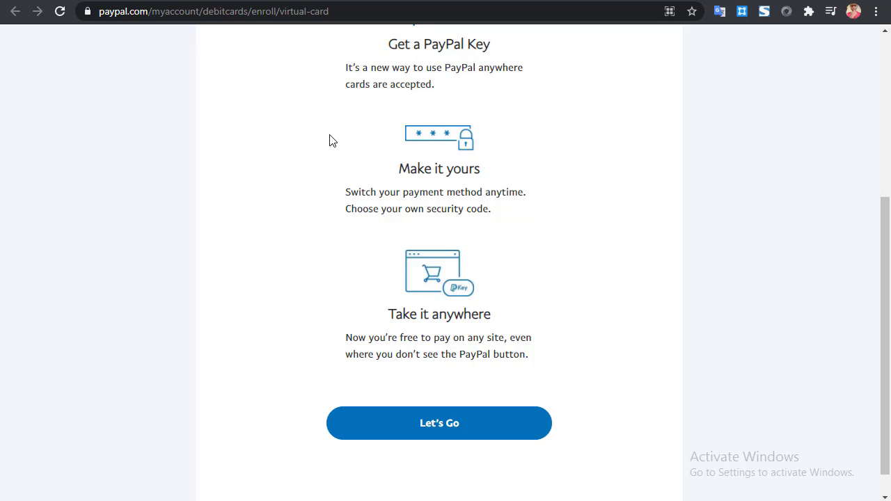
scroll(357, 155, "down", 1)
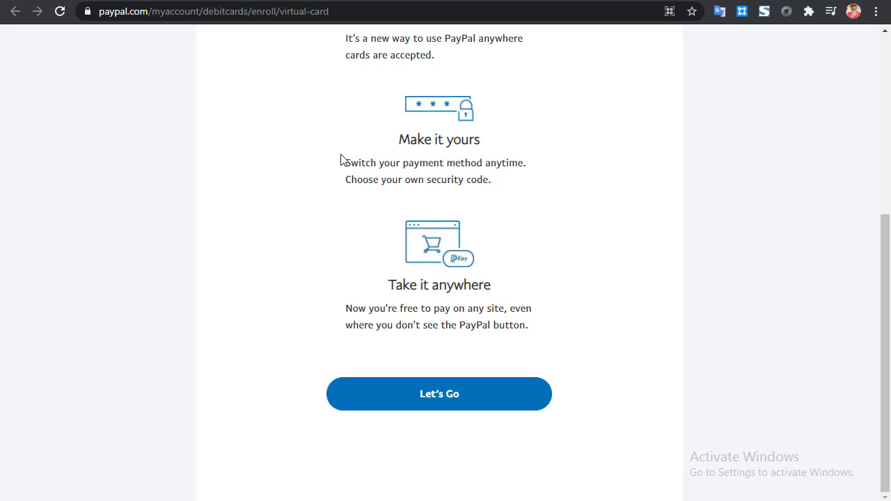
- Start the PayPal Key enrollment with Let's Go and highlight the 'Coming soon' heading
left_click(434, 402)
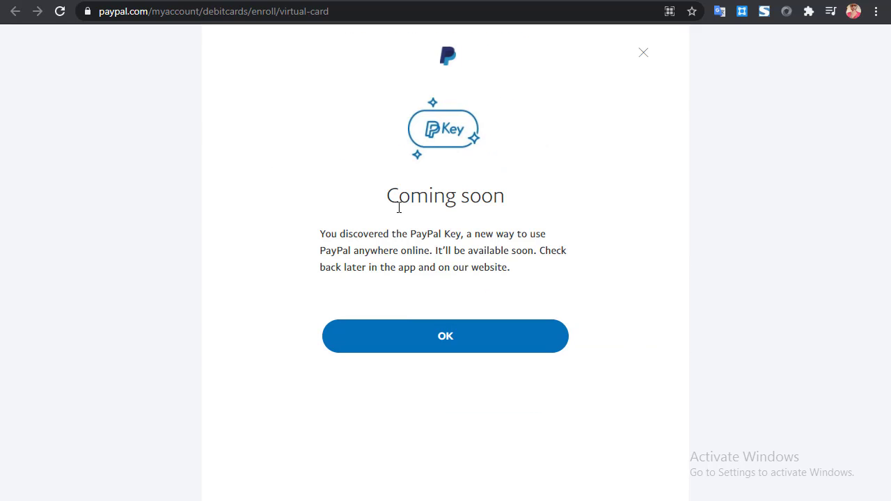
left_click_drag(388, 196, 524, 203)
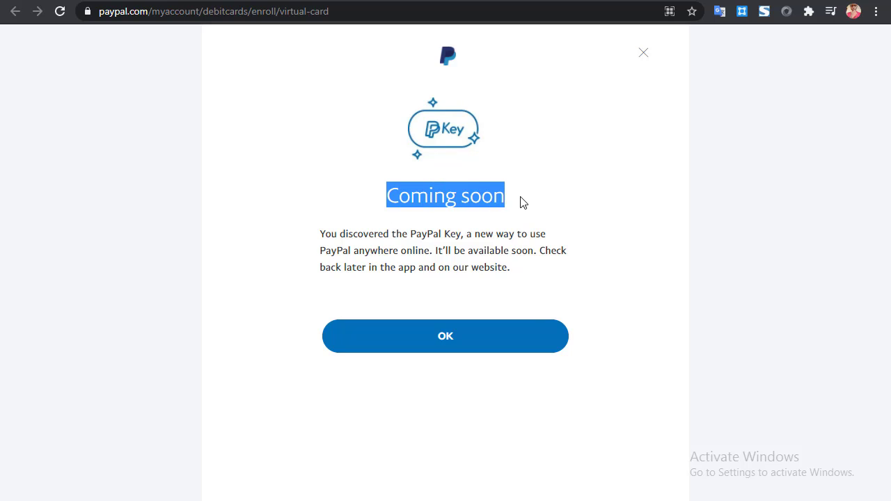
left_click(524, 203)
left_click_drag(387, 199, 504, 203)
- Highlight the notice paragraph saying to check back later, then clear the highlight
left_click(323, 237)
left_click_drag(323, 237, 544, 281)
left_click(437, 252)
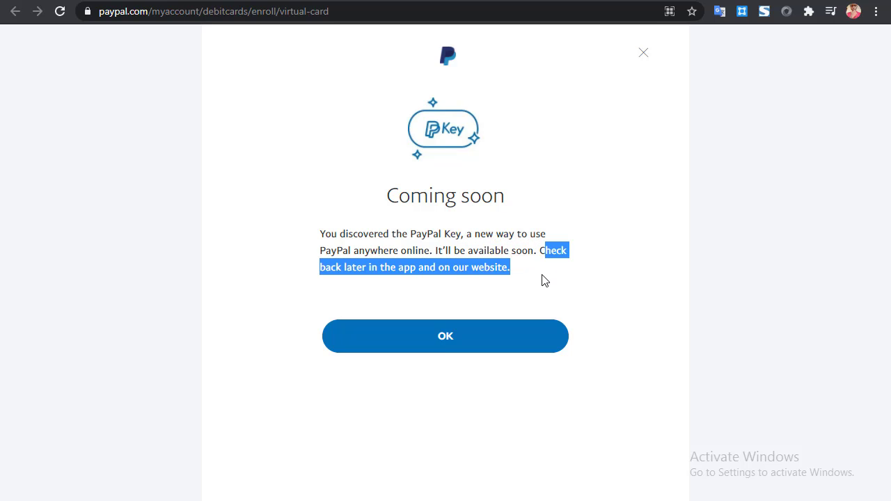
left_click(576, 292)
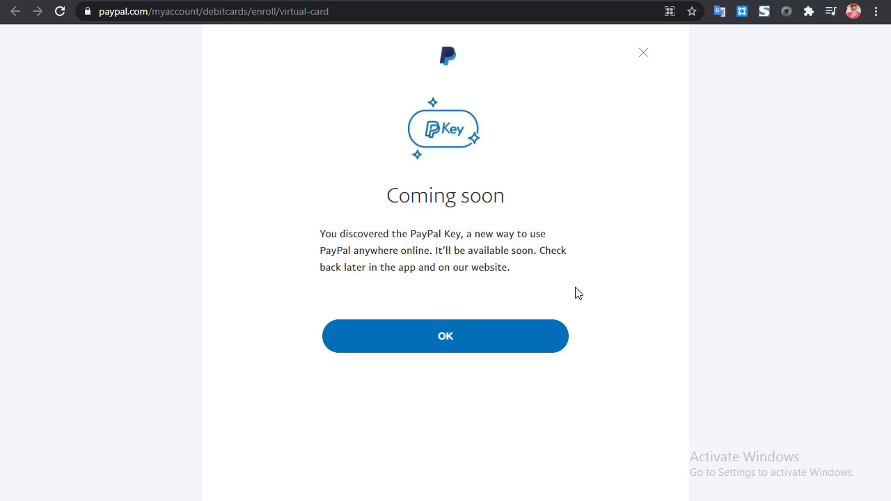